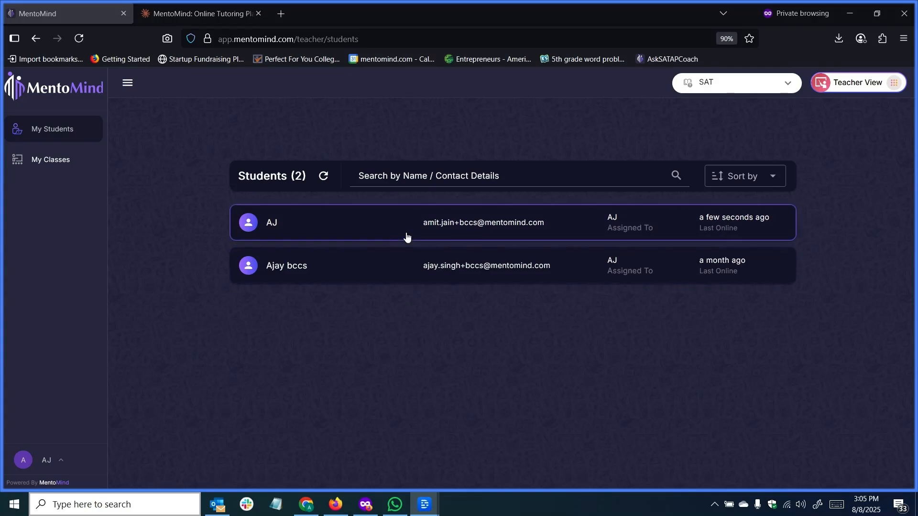
Step: Open the first student in the list and start a new assignment titled "Homework week 1"
click(407, 233)
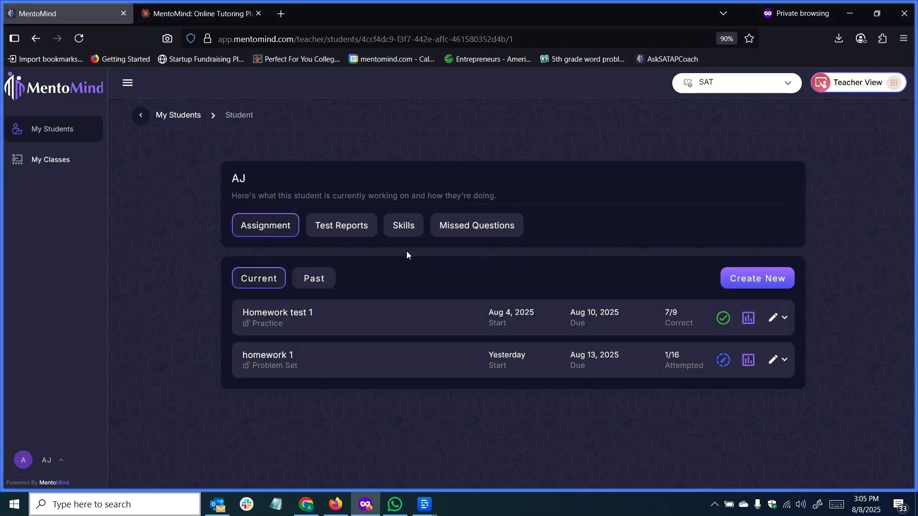
click(757, 282)
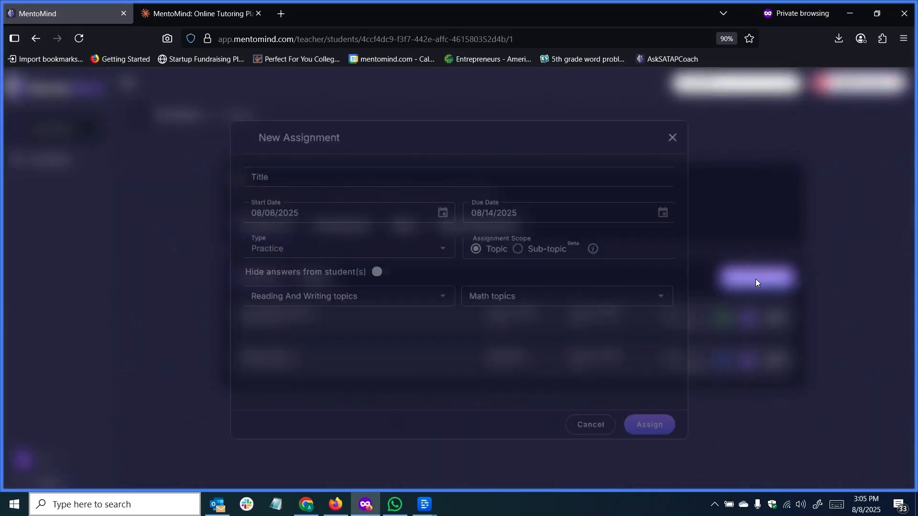
click(403, 175)
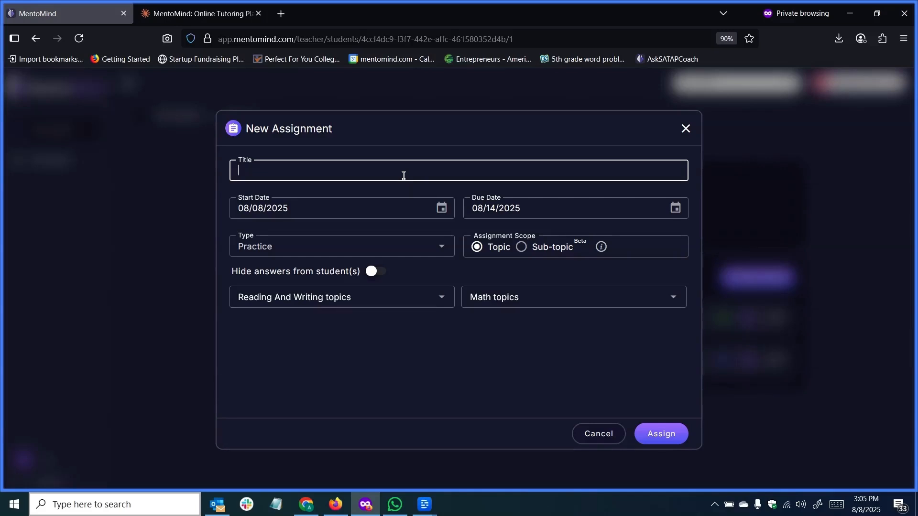
text(Homework week 1)
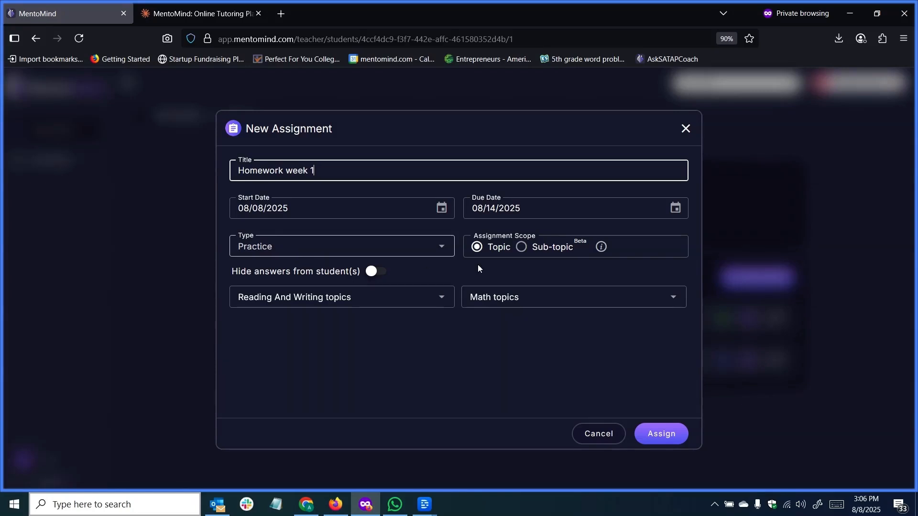
Step: Select Words in Context and Text Structure and Purpose as the Reading and Writing topics for the practice assignment
click(448, 303)
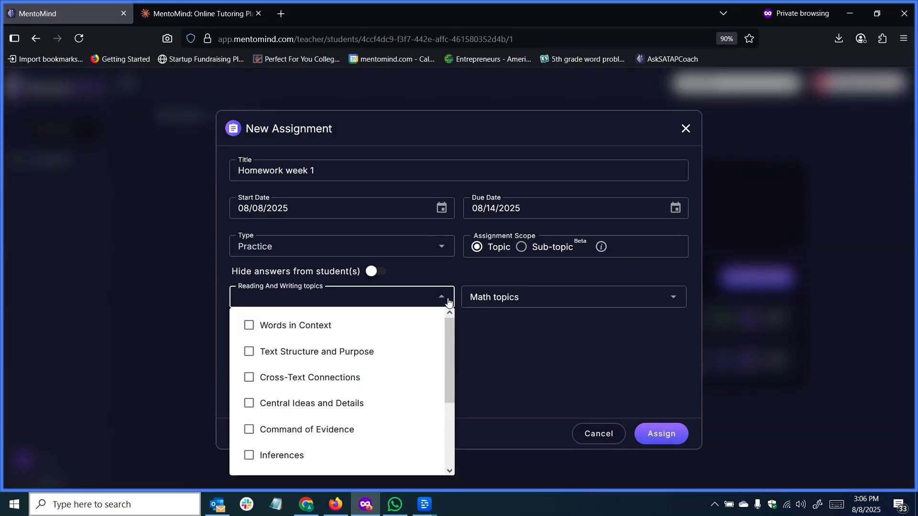
click(301, 328)
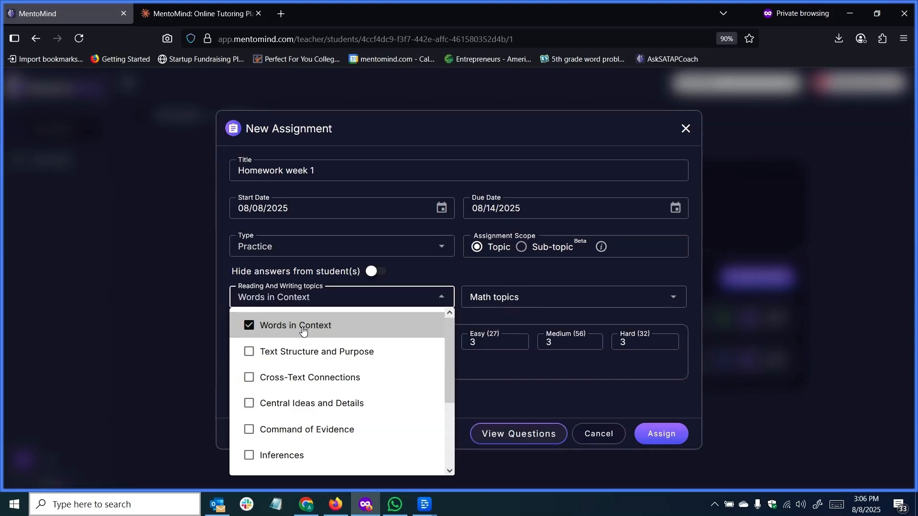
click(308, 352)
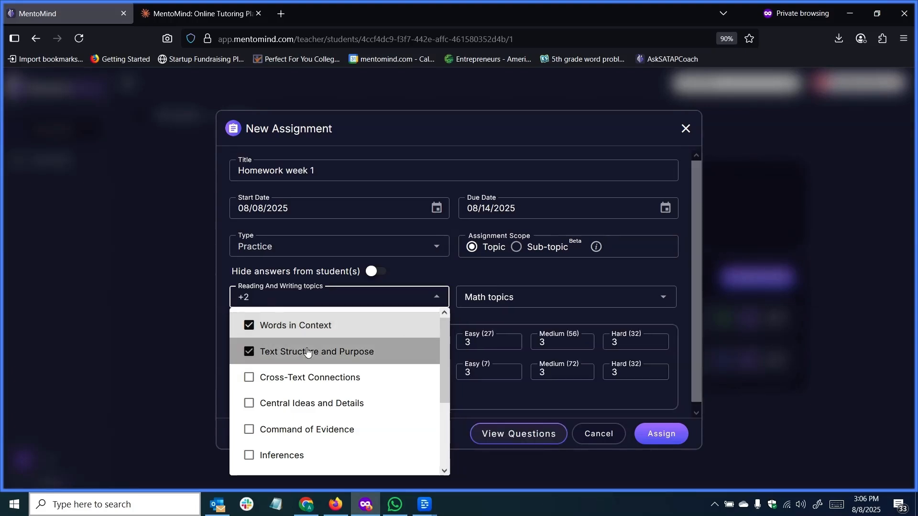
click(474, 392)
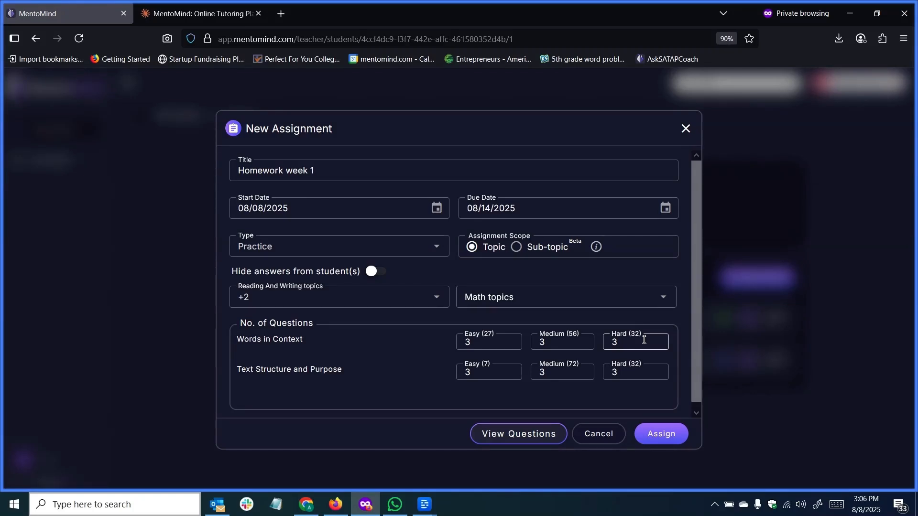
Step: Set the Words in Context question counts to 0 easy, 0 medium and 5 hard
double_click(491, 344)
text(00)
key(BackSpace)
key(Tab)
text(0)
key(Tab)
text(5)
key(Tab)
Step: Set Text Structure and Purpose to 0 easy and 0 hard questions, and preview the assignment's questions
text(0)
key(Tab)
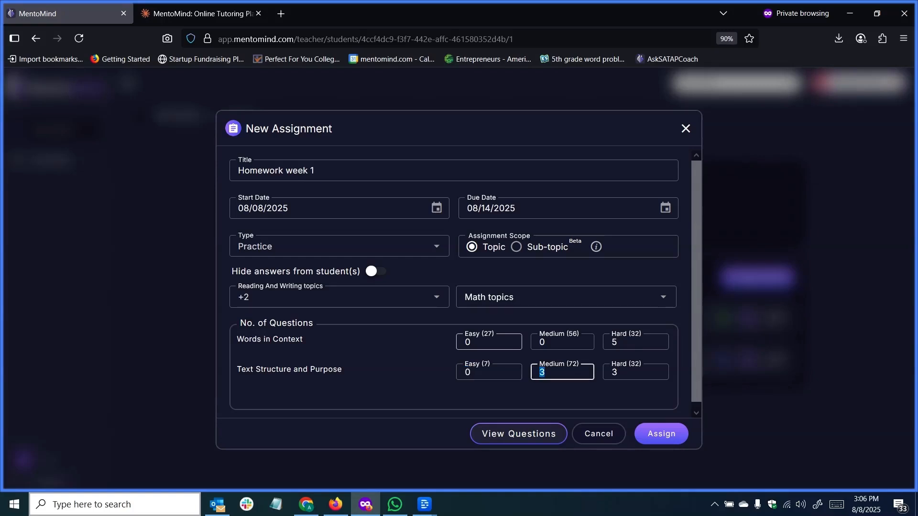
key(Tab)
text(0)
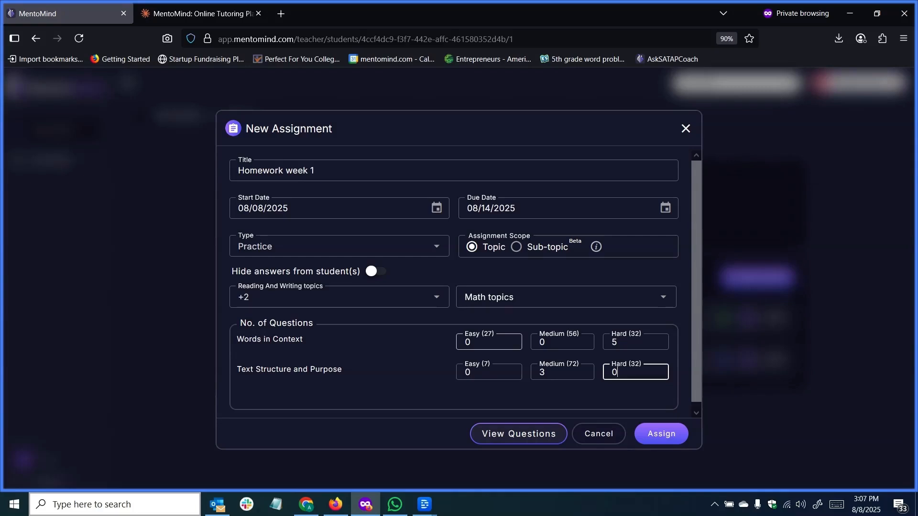
click(506, 442)
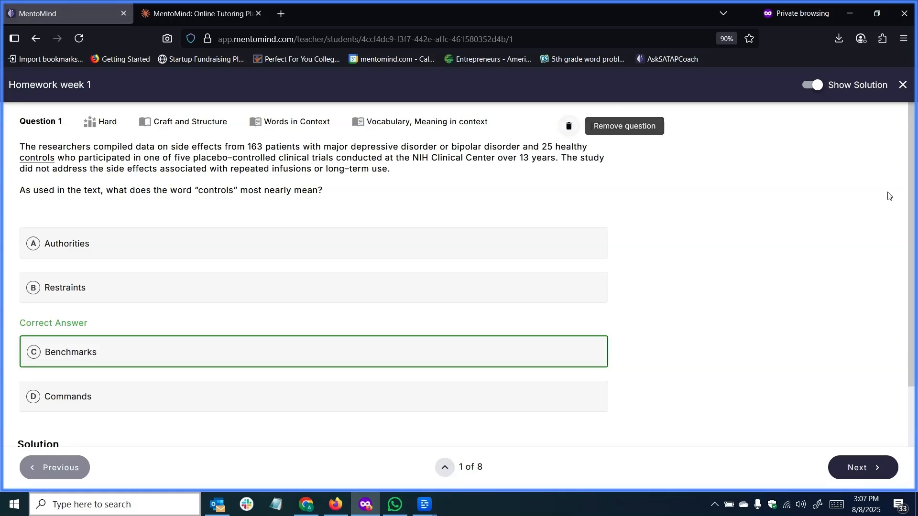
click(903, 86)
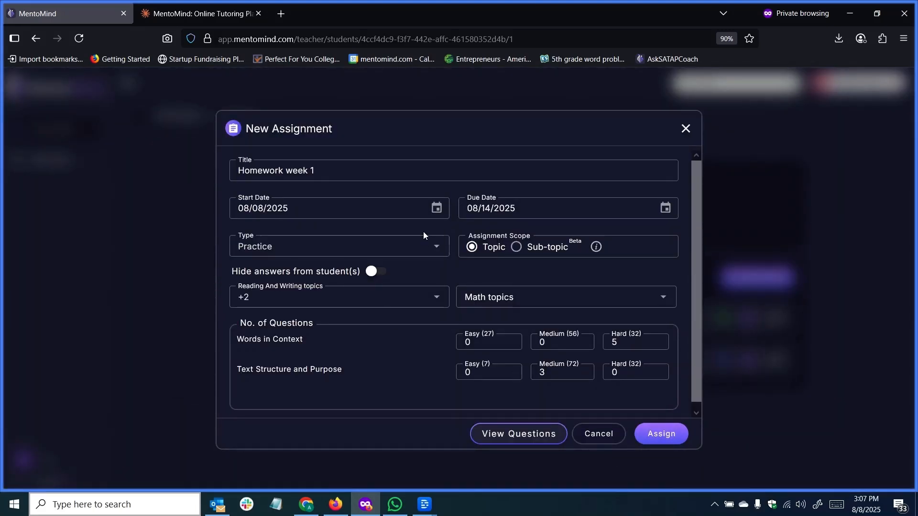
Step: Change the assignment type to Problem Set and choose the Challenging Quadratic Equations set
click(423, 248)
click(308, 306)
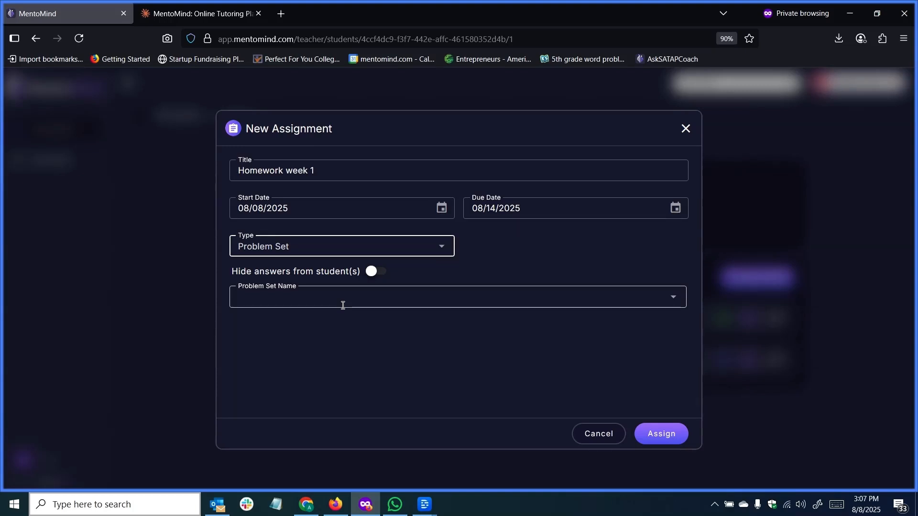
click(343, 305)
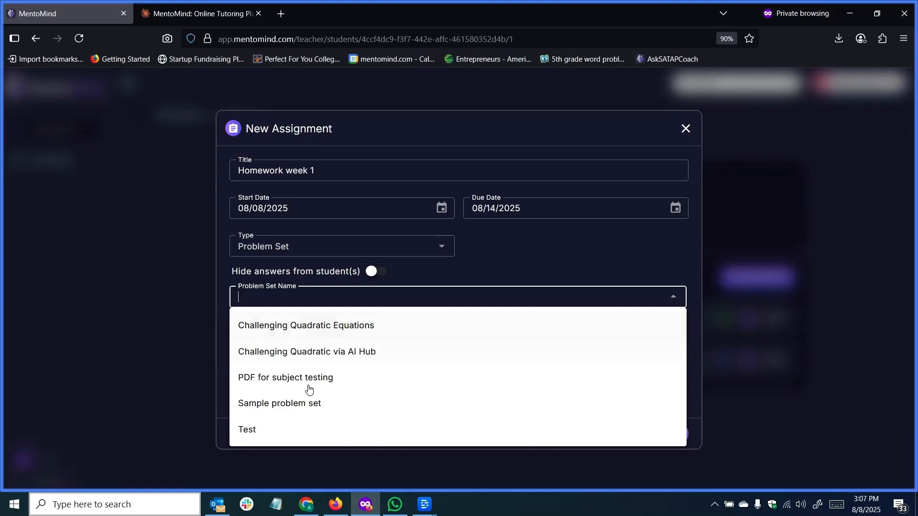
click(308, 334)
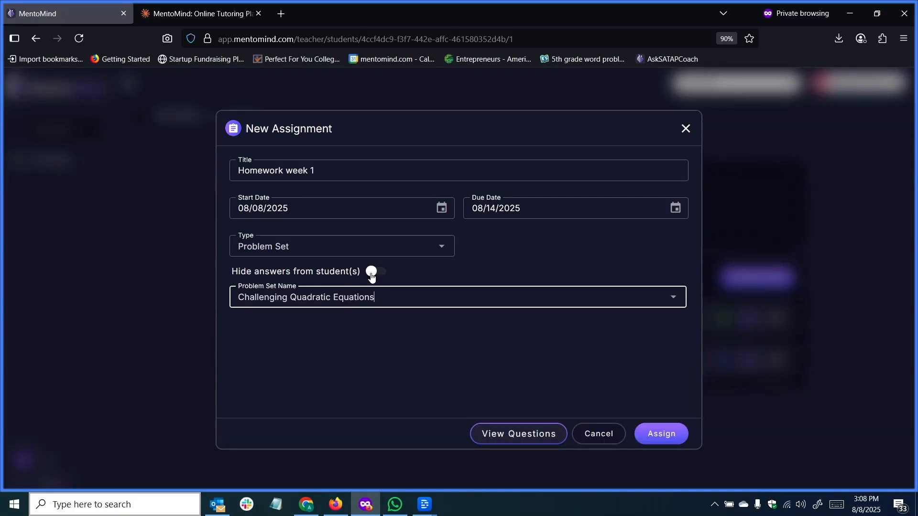
Step: Change the assignment type to Practice Test and show the available tests
click(355, 252)
click(349, 327)
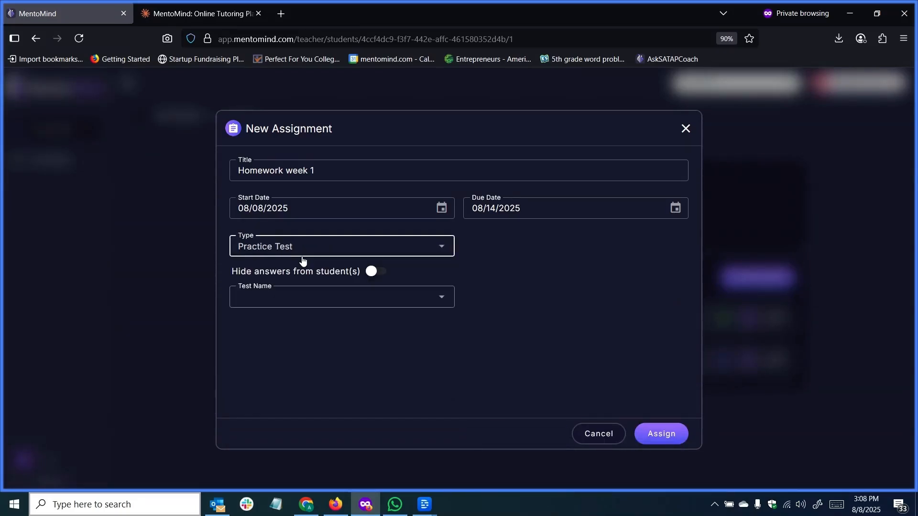
click(323, 304)
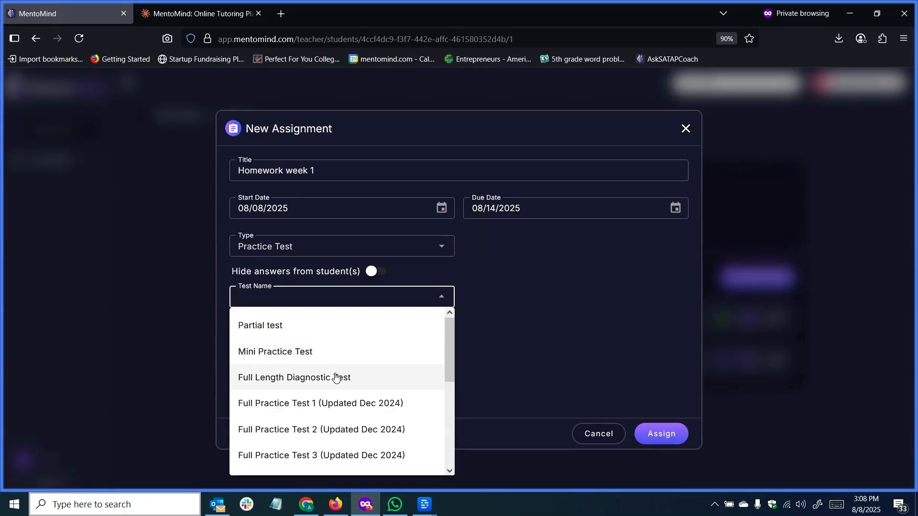
Step: Change the assignment type to Vocab Test and choose Vocab Set 2 as the flashcard set
click(437, 254)
click(274, 353)
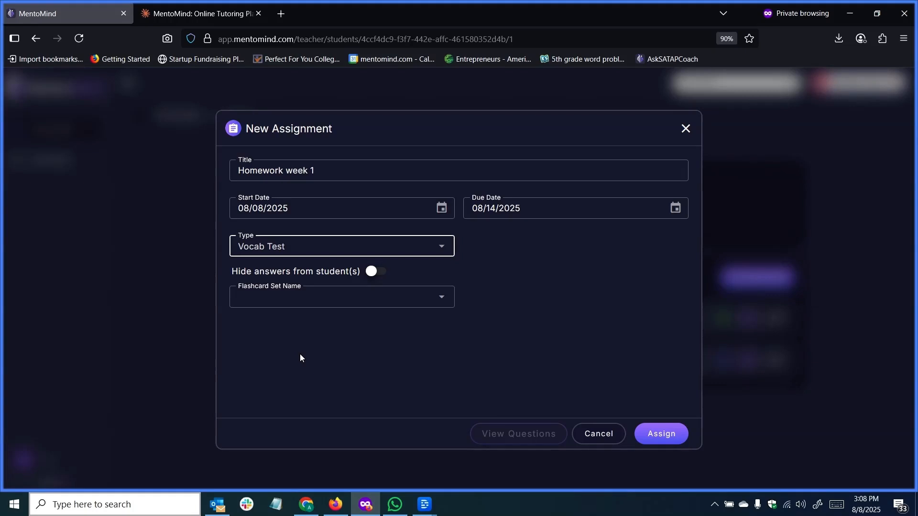
click(364, 308)
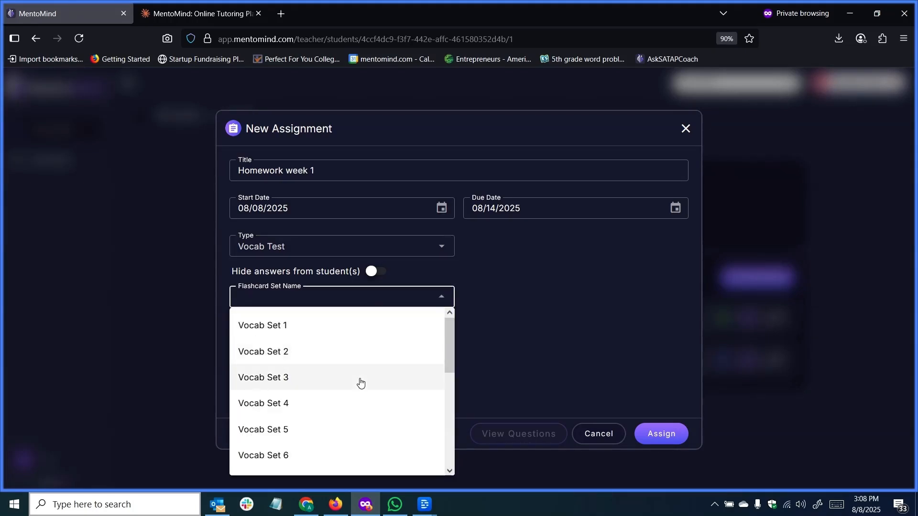
click(286, 356)
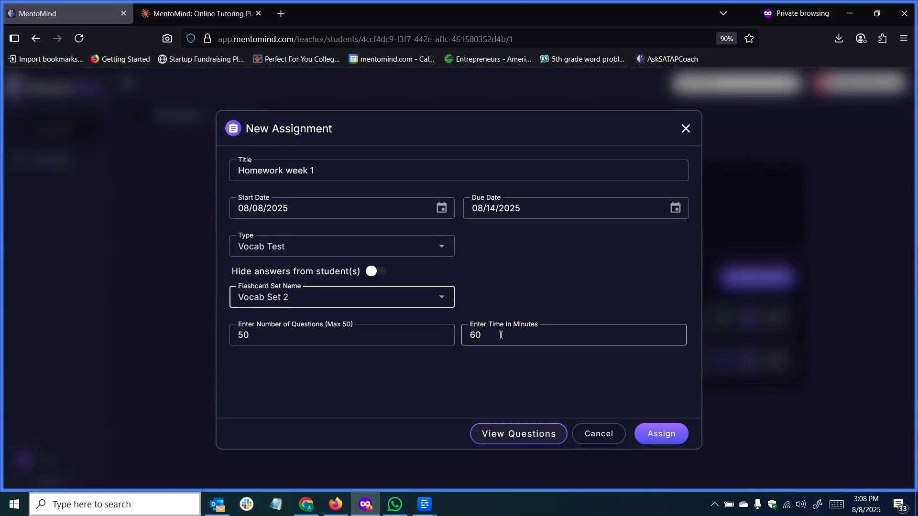
Step: Change the assignment type to Missed Questions and set its date option to Last 30 days
click(325, 251)
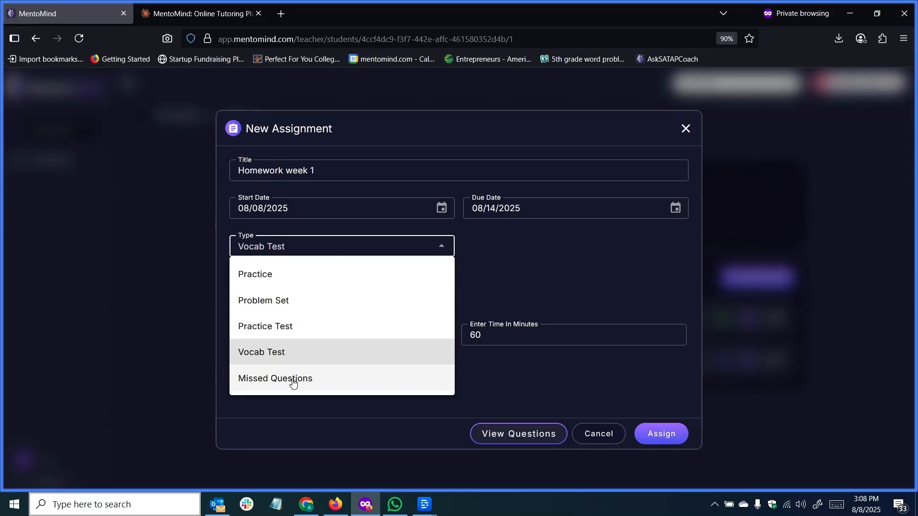
click(293, 382)
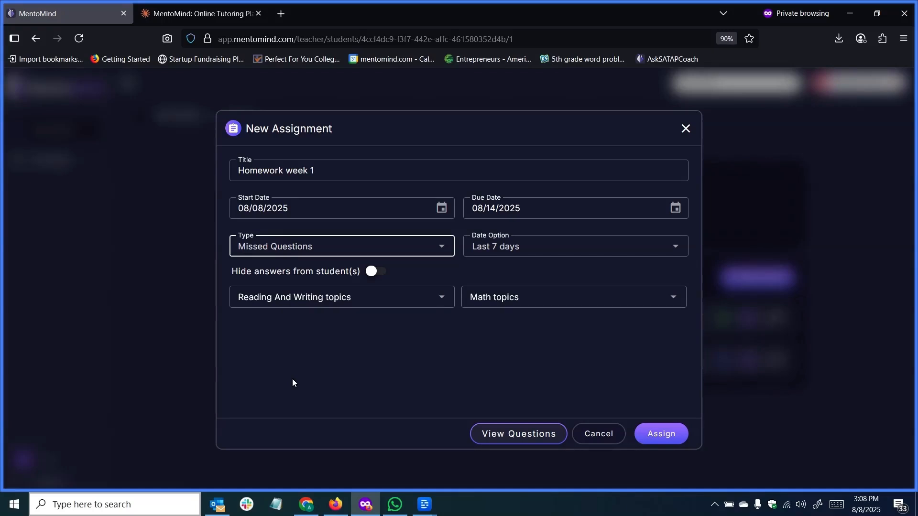
click(509, 249)
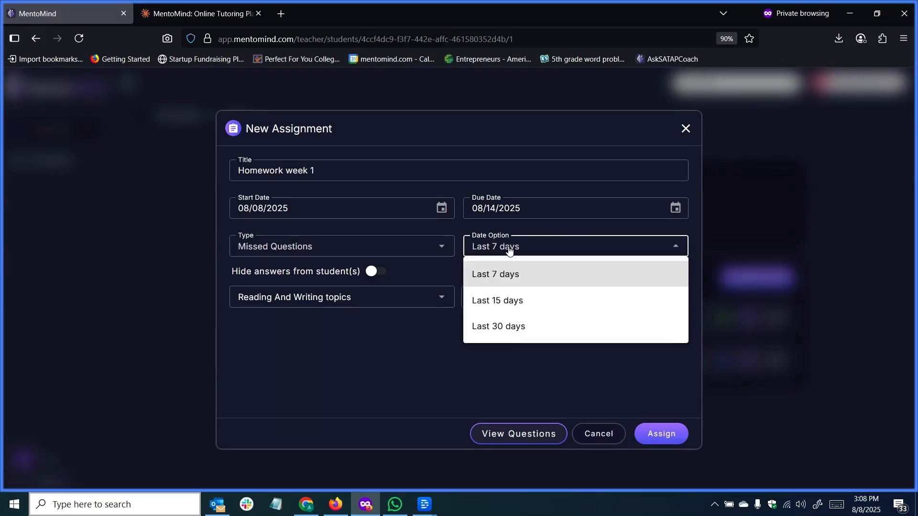
click(497, 327)
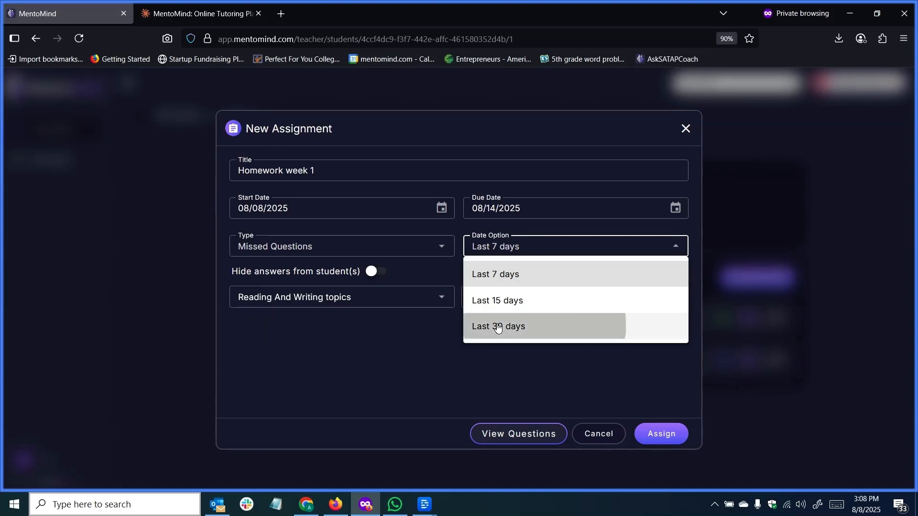
Step: Include the Reading and Writing topics Words in Context and Text Structure and Purpose in the missed-questions assignment
click(413, 306)
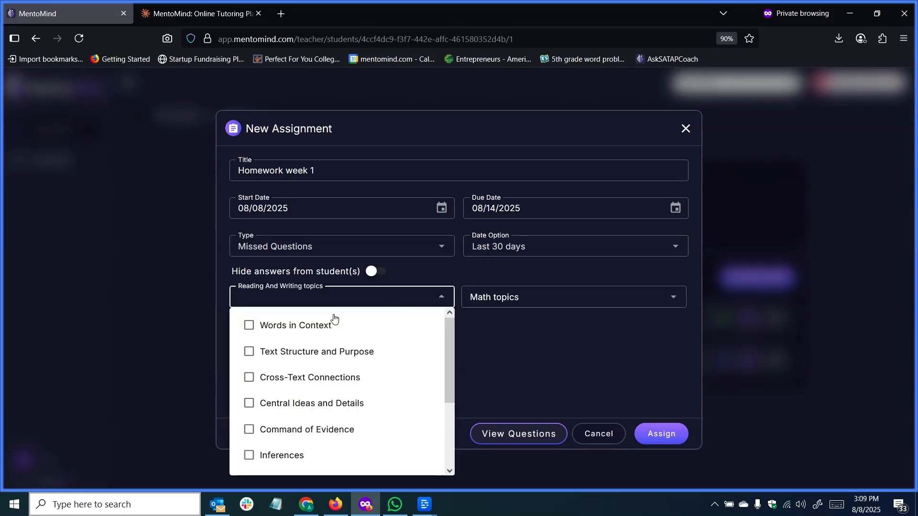
click(315, 327)
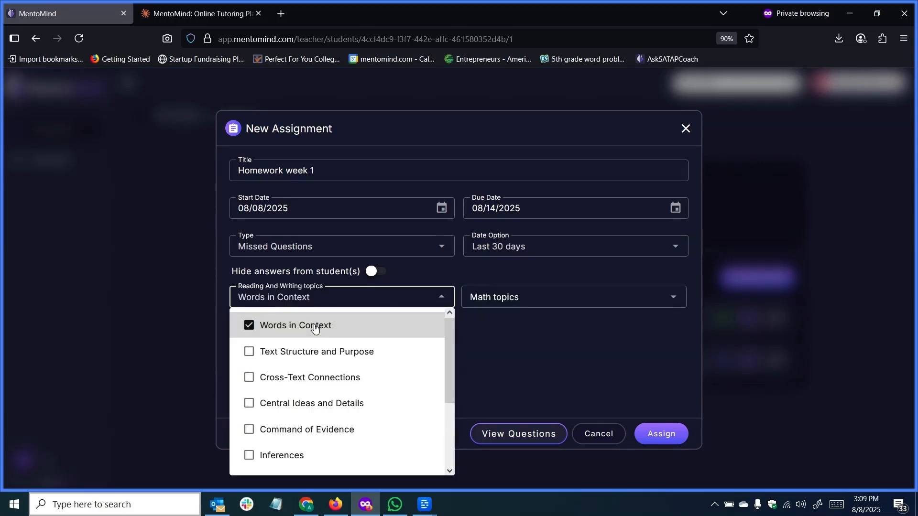
click(343, 356)
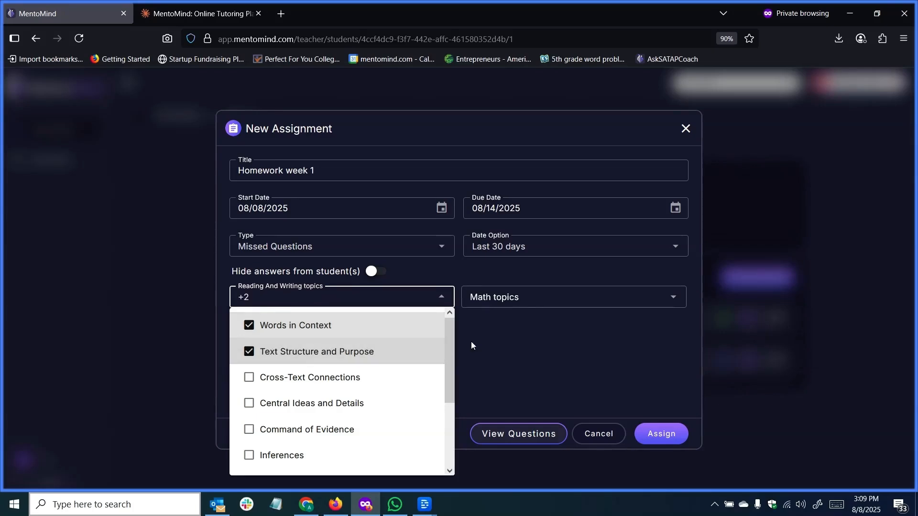
click(497, 339)
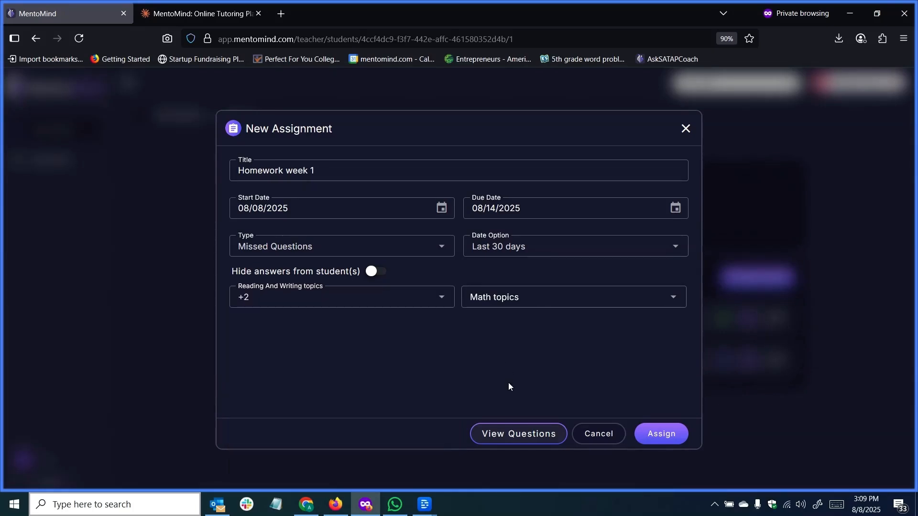